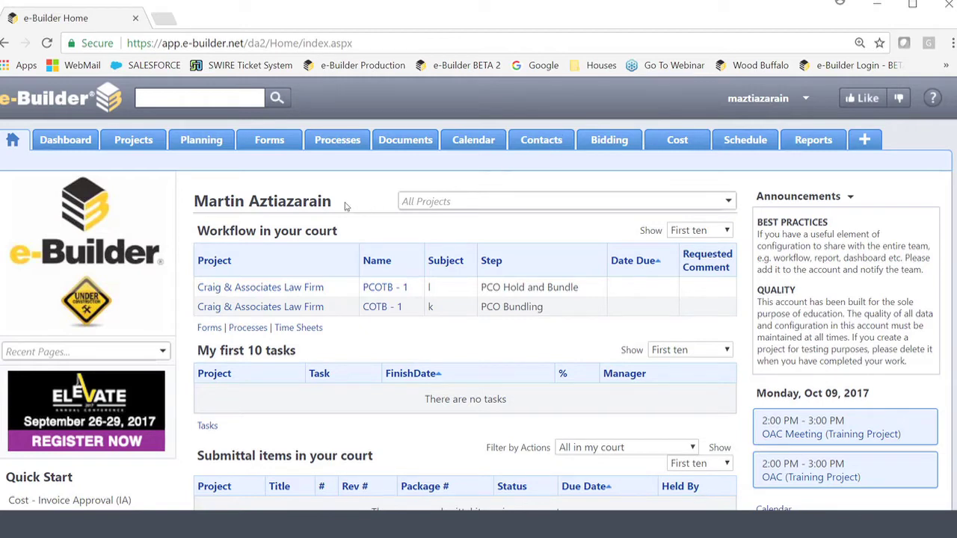
Highlight the user's name and Workflow in your court headings, and preview the row-count choices
{"action": "left_click_drag", "start_coordinate": [332, 201], "coordinate": [192, 199]}
{"action": "left_click", "coordinate": [219, 184]}
{"action": "left_click_drag", "start_coordinate": [338, 231], "coordinate": [192, 231]}
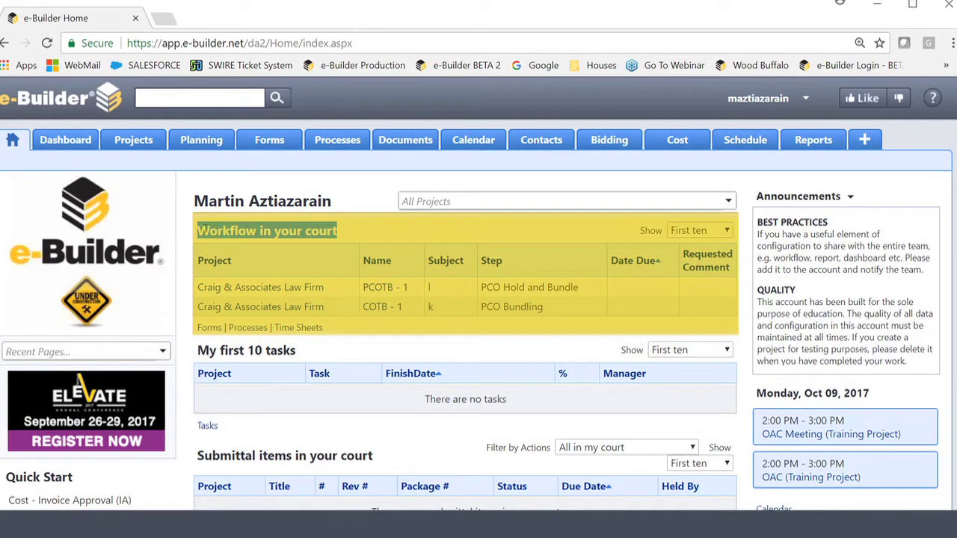
{"action": "left_click", "coordinate": [370, 234]}
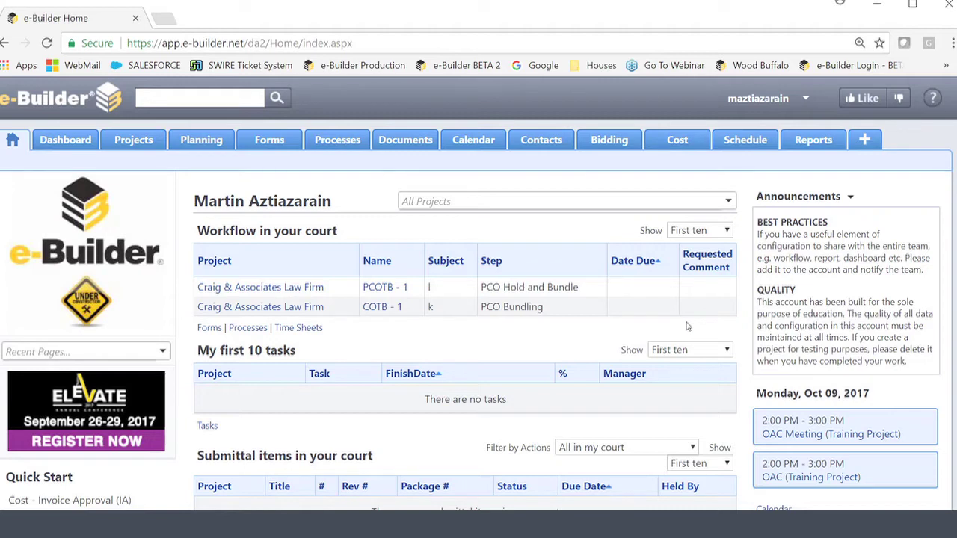
{"action": "left_click", "coordinate": [728, 232]}
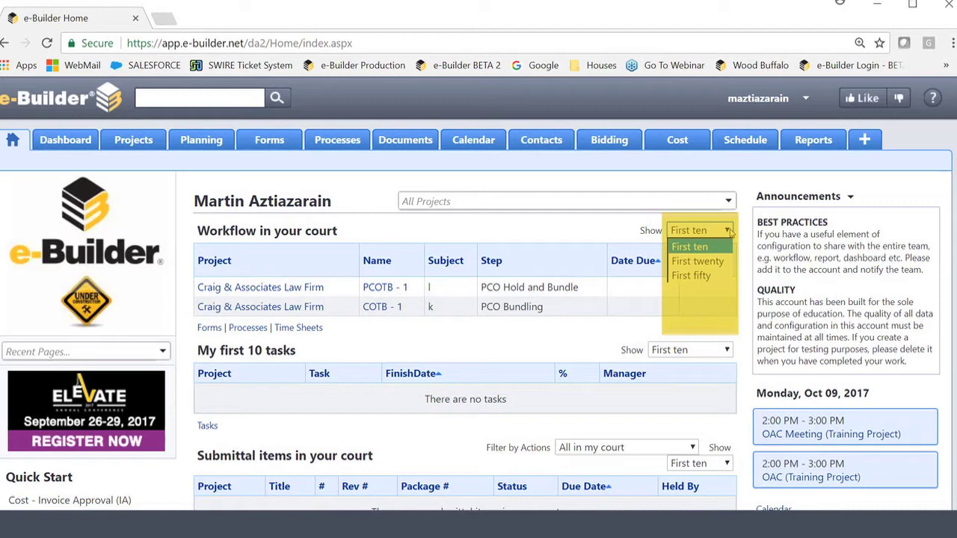
{"action": "left_click", "coordinate": [557, 227]}
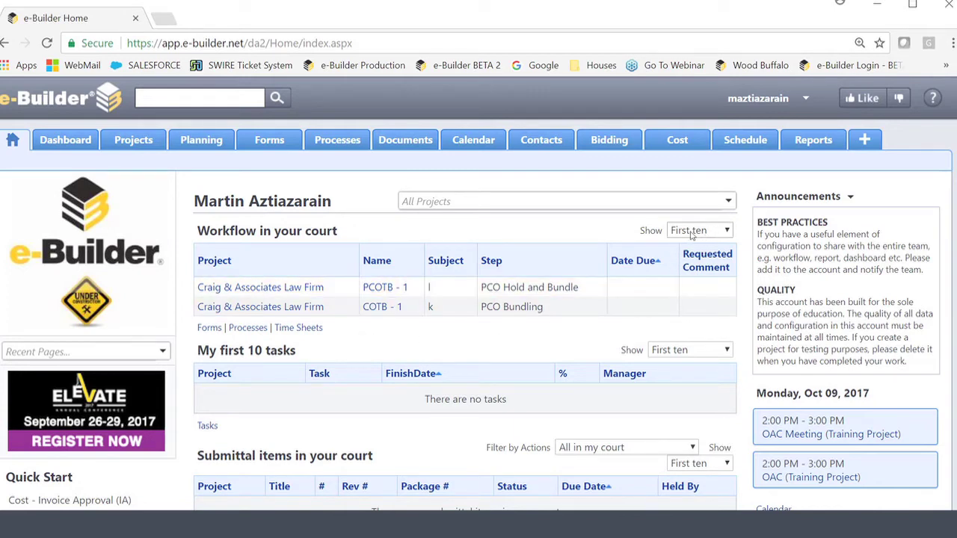
Scroll down to highlight My first 10 tasks and Quick Start, then scroll back up
{"action": "scroll", "coordinate": [509, 344], "scroll_direction": "down", "scroll_amount": 2}
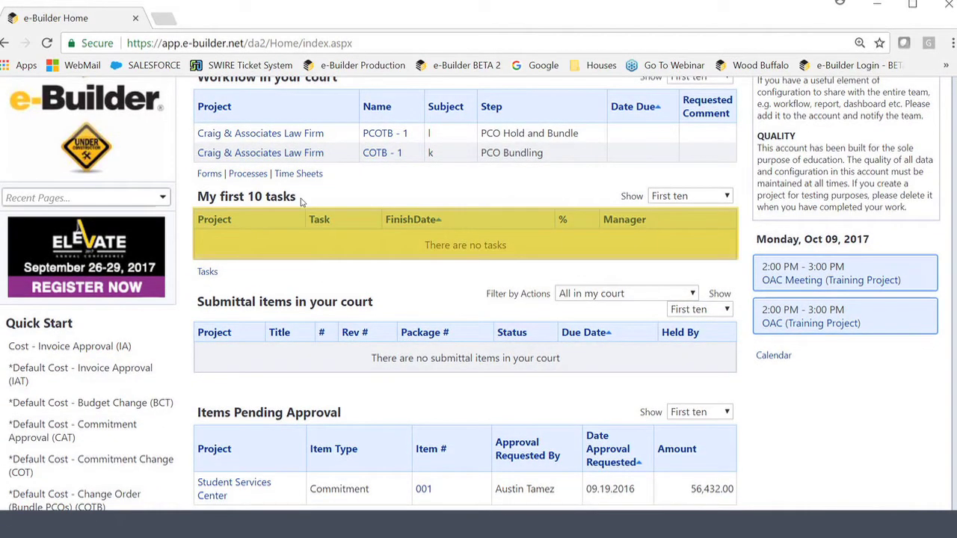
{"action": "left_click_drag", "start_coordinate": [296, 197], "coordinate": [196, 196]}
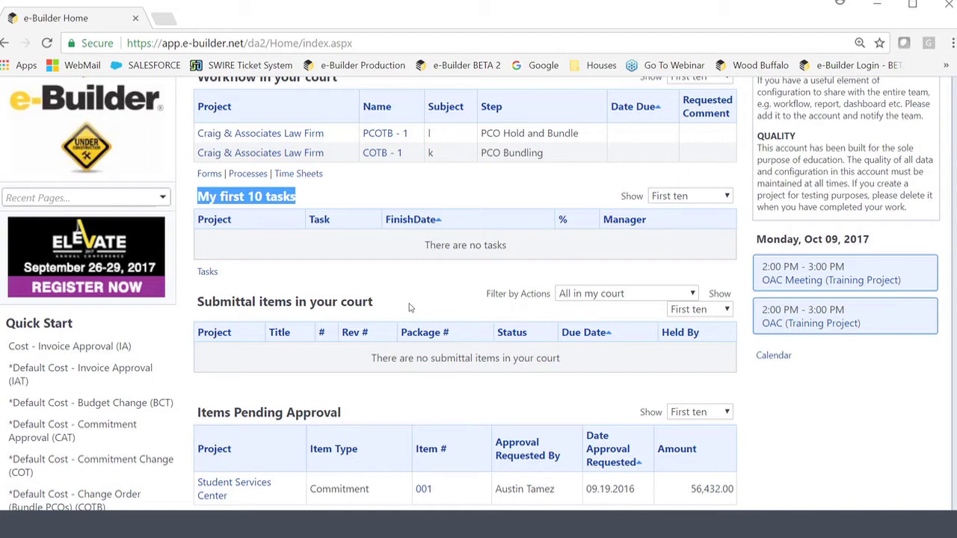
{"action": "scroll", "coordinate": [409, 307], "scroll_direction": "down", "scroll_amount": 2}
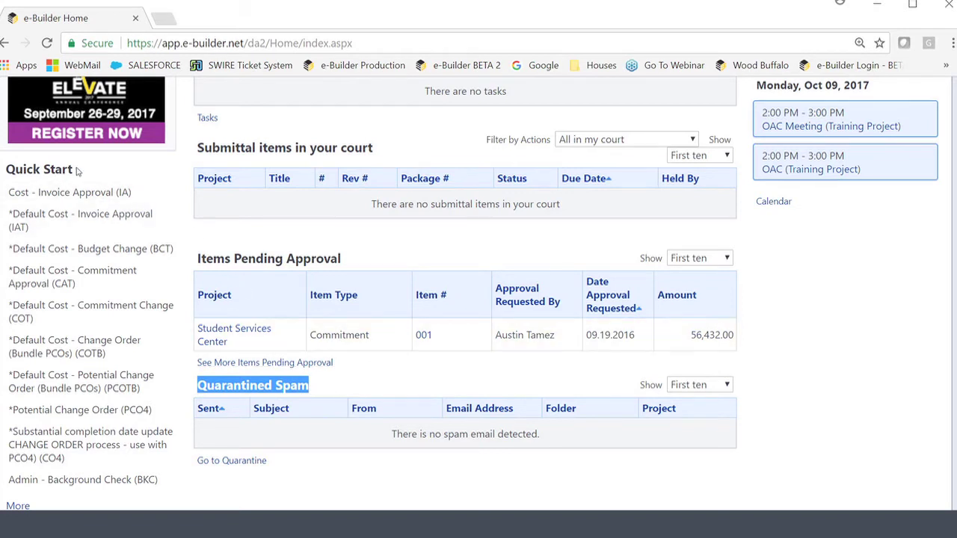
{"action": "left_click_drag", "start_coordinate": [77, 170], "coordinate": [8, 172]}
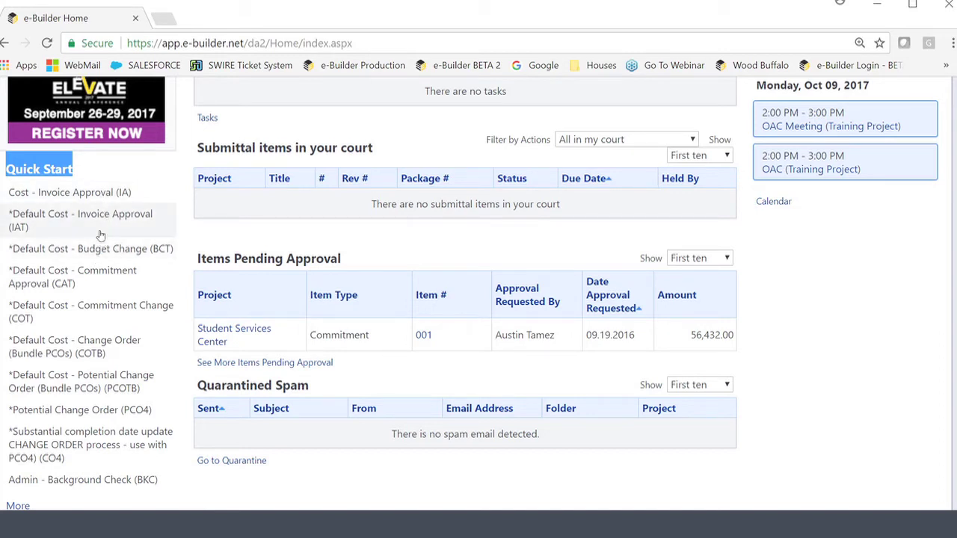
{"action": "scroll", "coordinate": [145, 248], "scroll_direction": "up", "scroll_amount": 4}
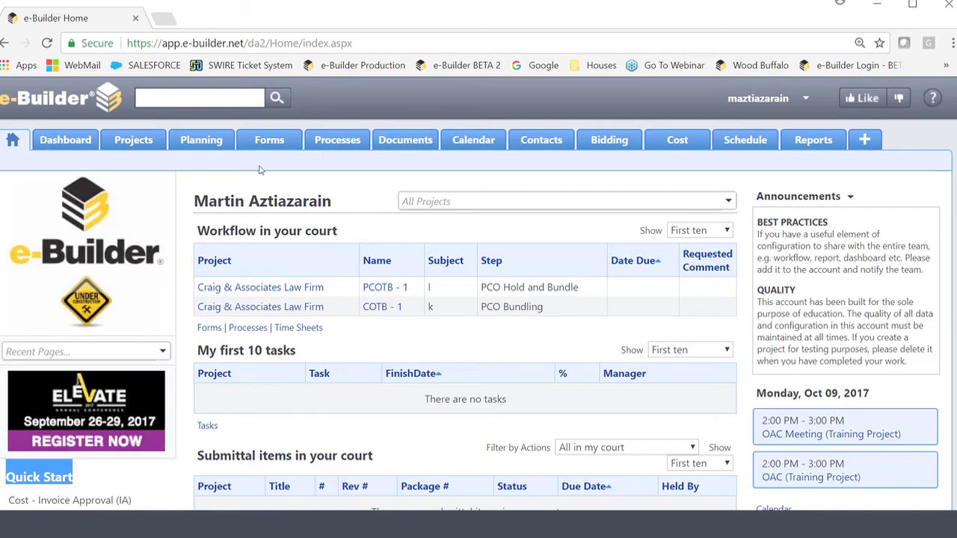
Scroll the home page down to reveal Items Pending Approval and Quarantined Spam
{"action": "scroll", "coordinate": [262, 170], "scroll_direction": "down", "scroll_amount": 3}
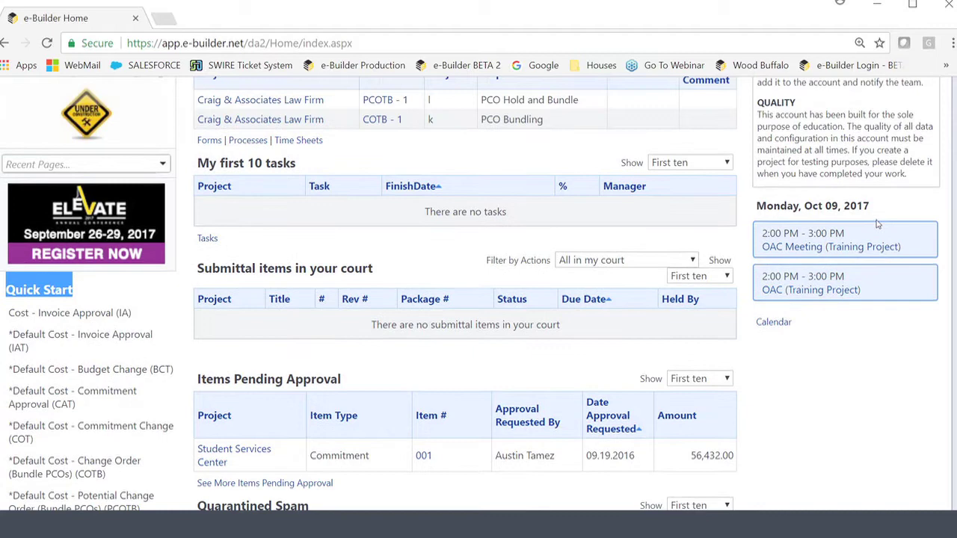
{"action": "scroll", "coordinate": [859, 217], "scroll_direction": "up", "scroll_amount": 3}
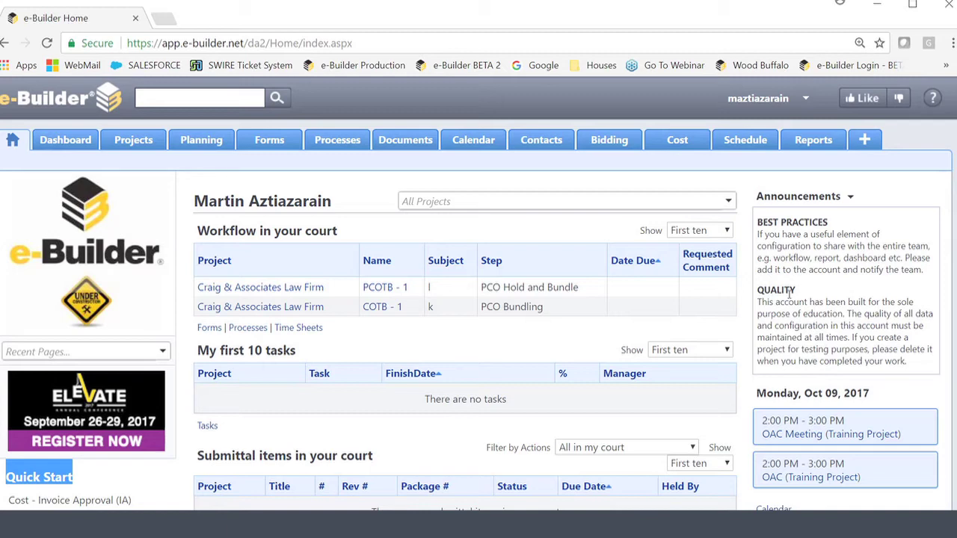
{"action": "left_click", "coordinate": [851, 198]}
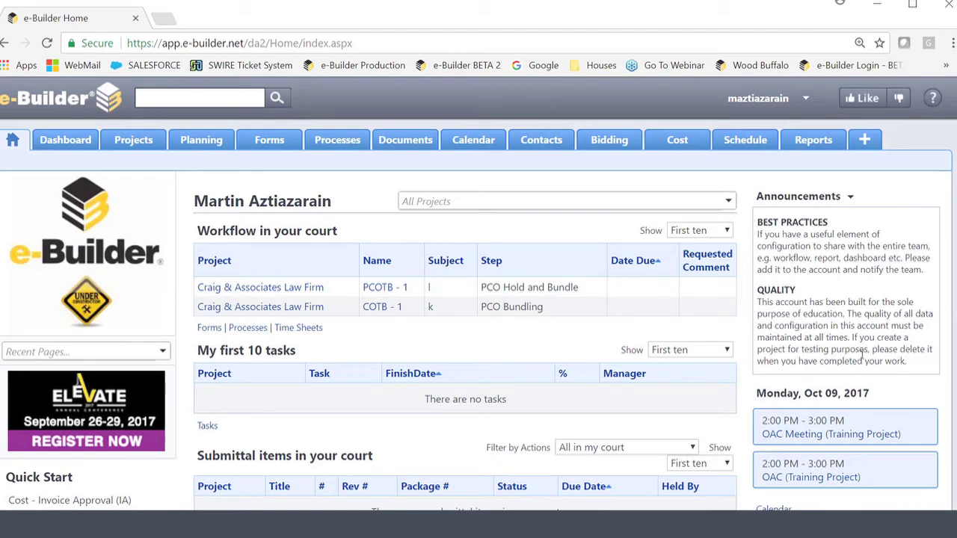
{"action": "scroll", "coordinate": [860, 356], "scroll_direction": "down", "scroll_amount": 3}
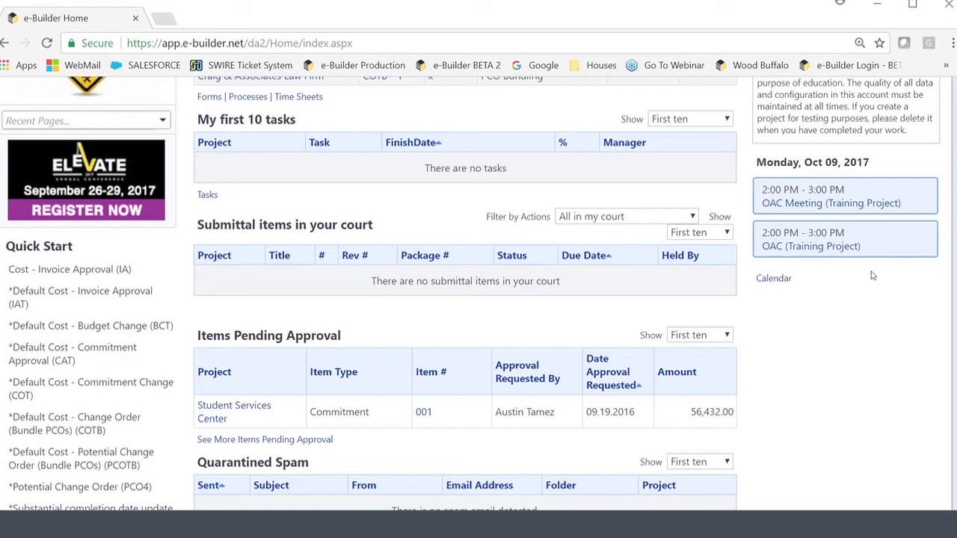
{"action": "scroll", "coordinate": [828, 293], "scroll_direction": "up", "scroll_amount": 3}
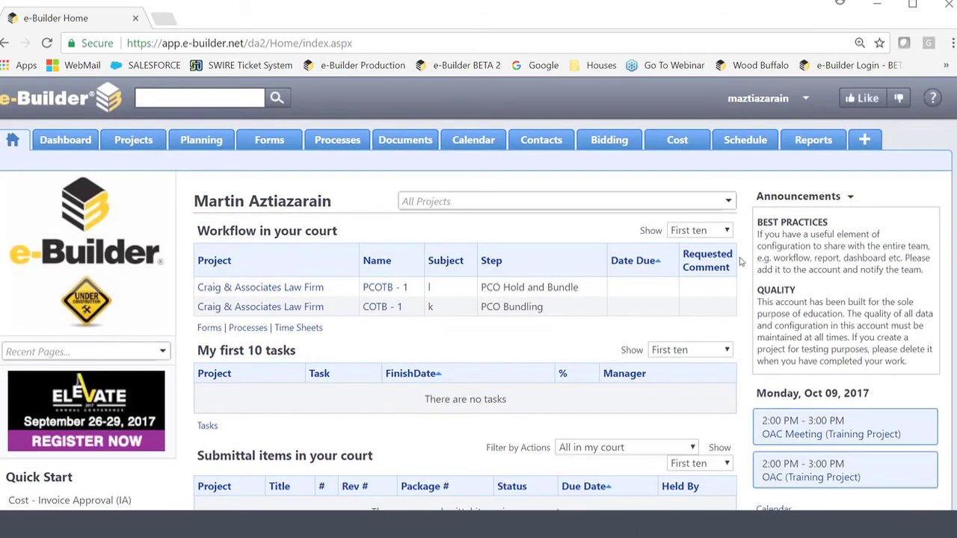
Show the All Projects drop-down list, dismiss it, then reopen it to view project names and numbers
{"action": "left_click", "coordinate": [728, 201]}
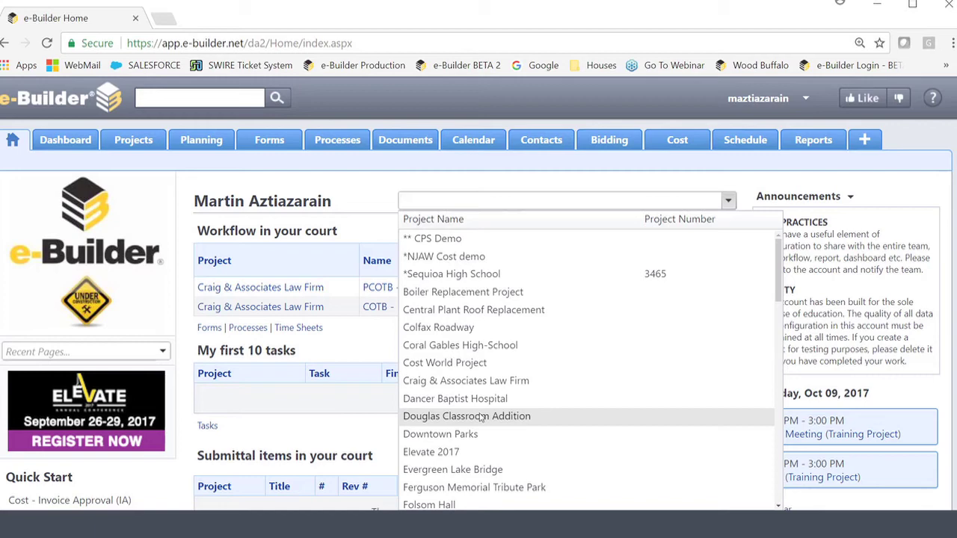
{"action": "left_click", "coordinate": [363, 197]}
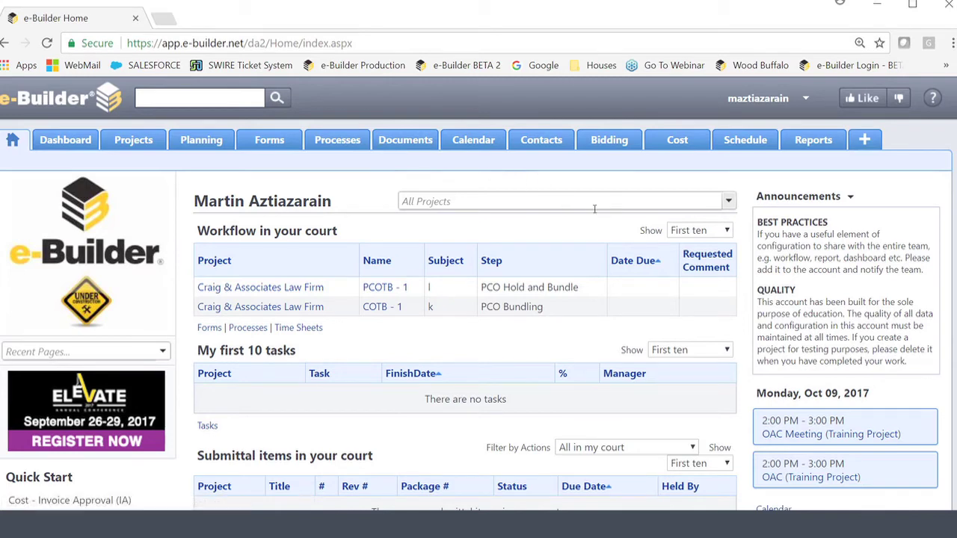
{"action": "left_click", "coordinate": [728, 202]}
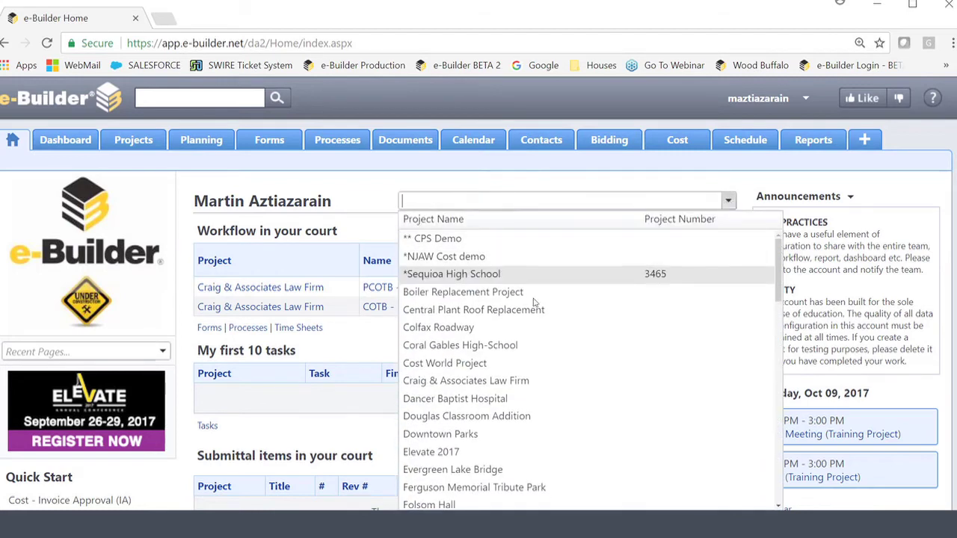
Choose Coral Gables High-School to open its Project Documents page
{"action": "left_click", "coordinate": [490, 345]}
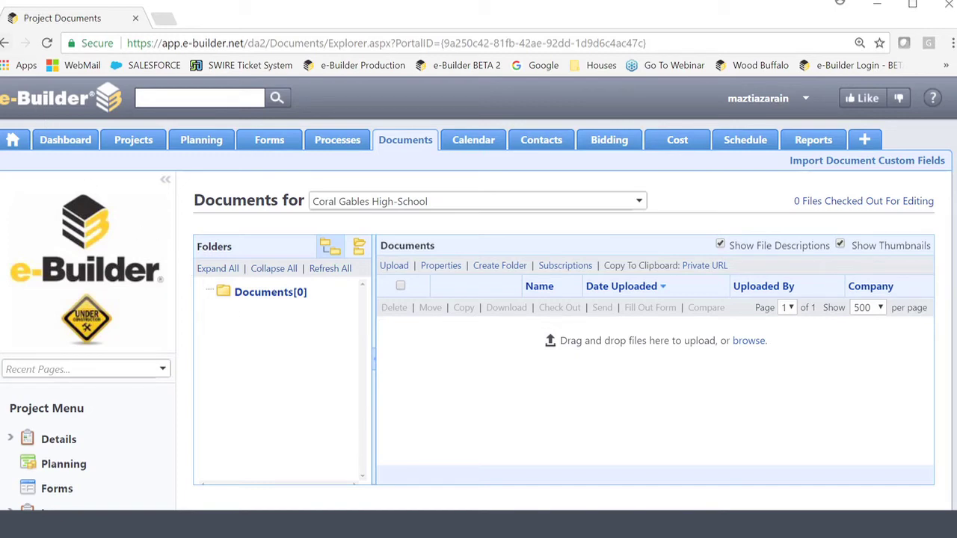
Return to the All Projects home dashboard through the Home tab
{"action": "left_click", "coordinate": [13, 141]}
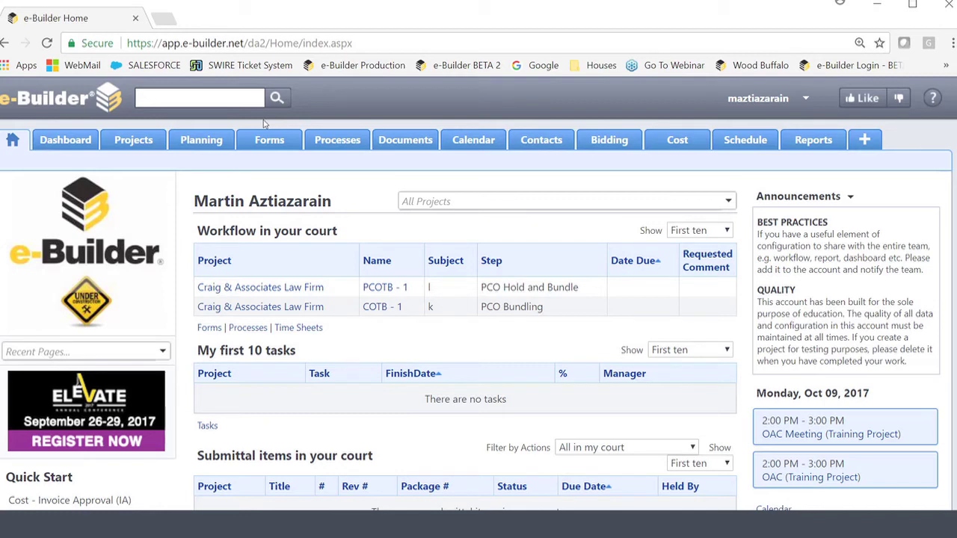
{"action": "left_click", "coordinate": [795, 108]}
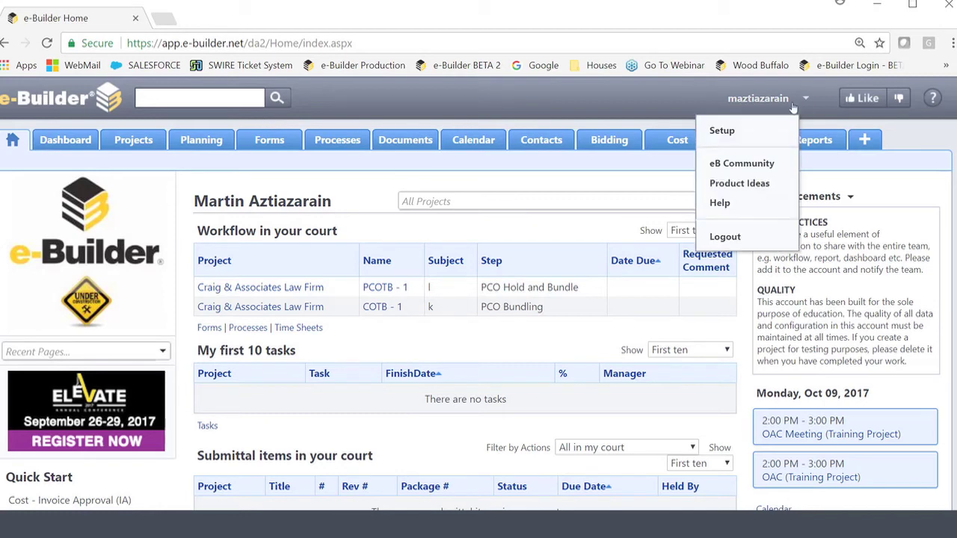
{"action": "left_click", "coordinate": [743, 169]}
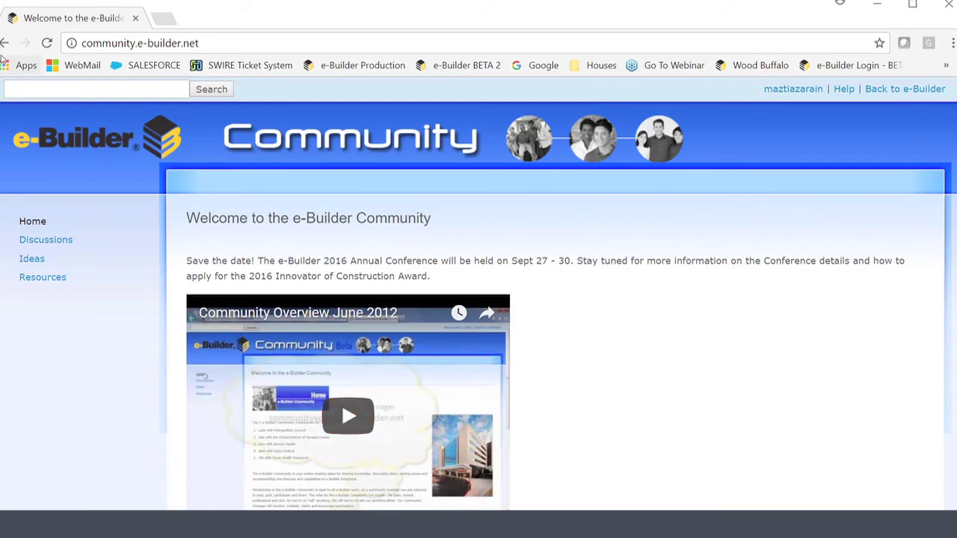
{"action": "left_click", "coordinate": [4, 42]}
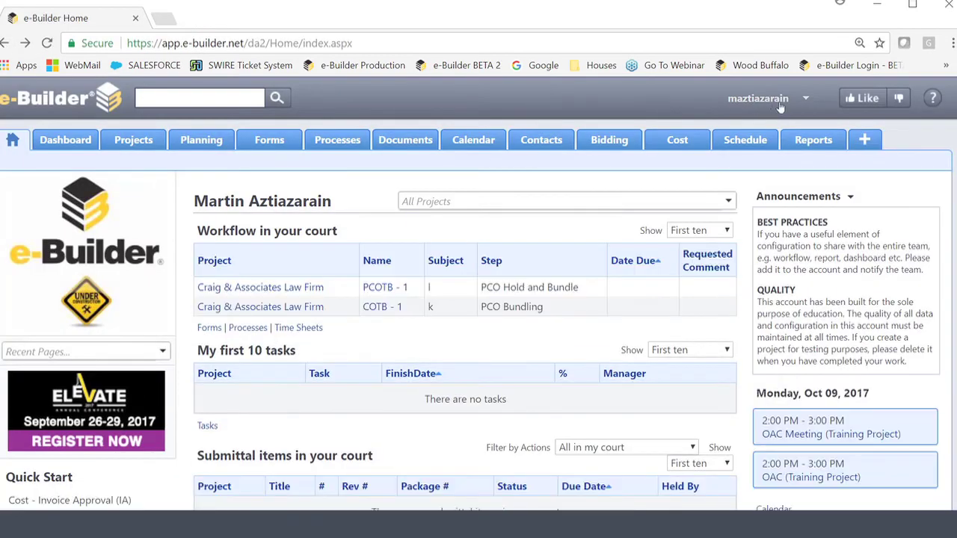
{"action": "left_click", "coordinate": [805, 98]}
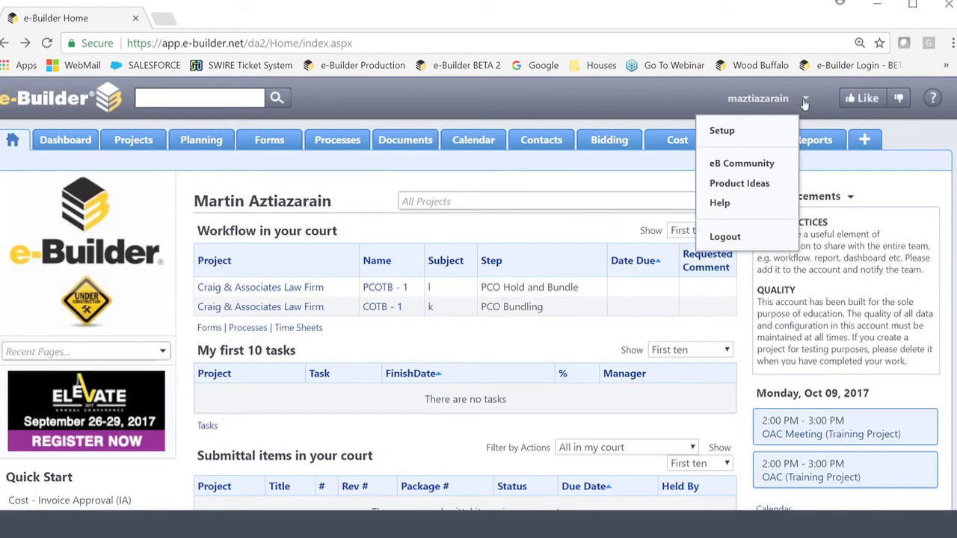
{"action": "left_click", "coordinate": [744, 189]}
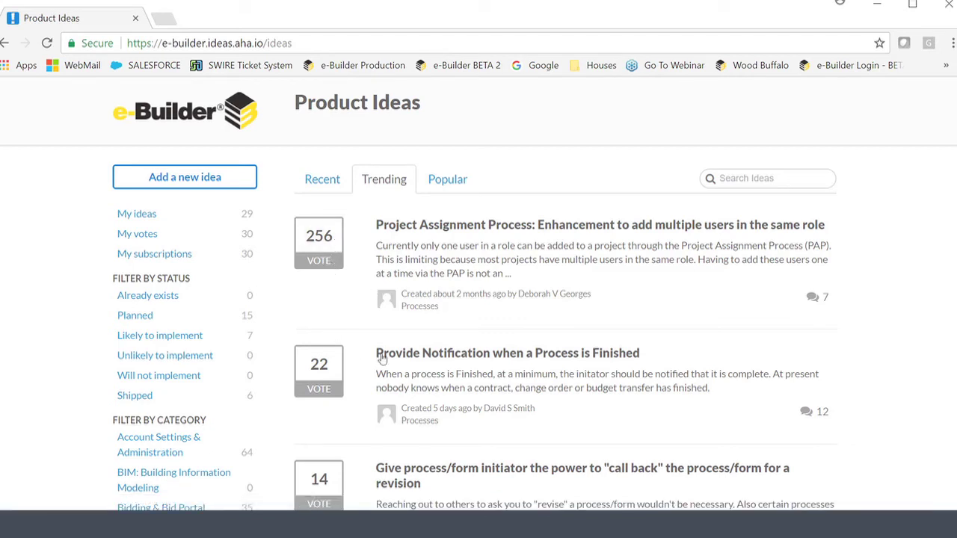
{"action": "scroll", "coordinate": [560, 361], "scroll_direction": "down", "scroll_amount": 1}
{"action": "scroll", "coordinate": [560, 362], "scroll_direction": "down", "scroll_amount": 2}
{"action": "scroll", "coordinate": [561, 361], "scroll_direction": "down", "scroll_amount": 2}
{"action": "scroll", "coordinate": [562, 363], "scroll_direction": "down", "scroll_amount": 1}
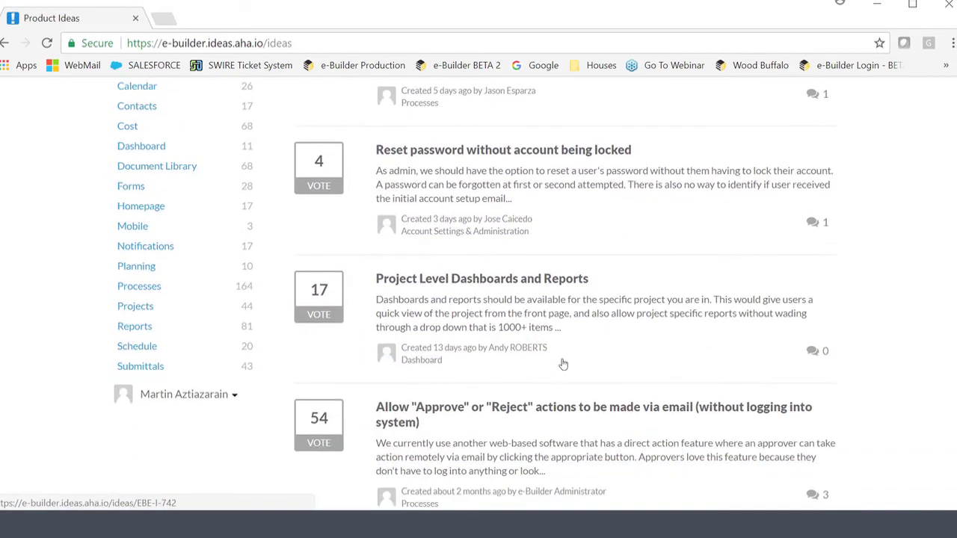
{"action": "scroll", "coordinate": [563, 366], "scroll_direction": "up", "scroll_amount": 3}
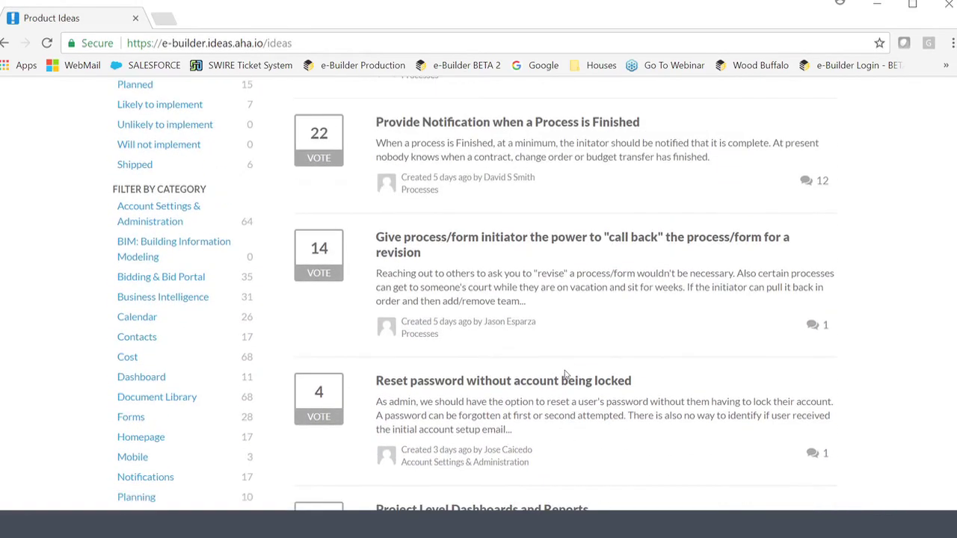
{"action": "scroll", "coordinate": [565, 385], "scroll_direction": "up", "scroll_amount": 3}
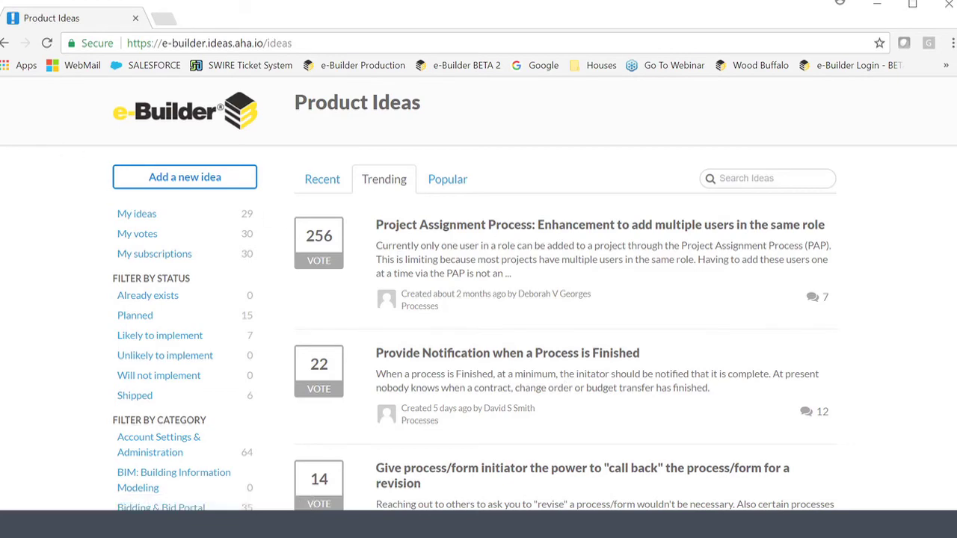
Go back from Product Ideas to e-Builder Home and show the user account menu
{"action": "left_click", "coordinate": [3, 44]}
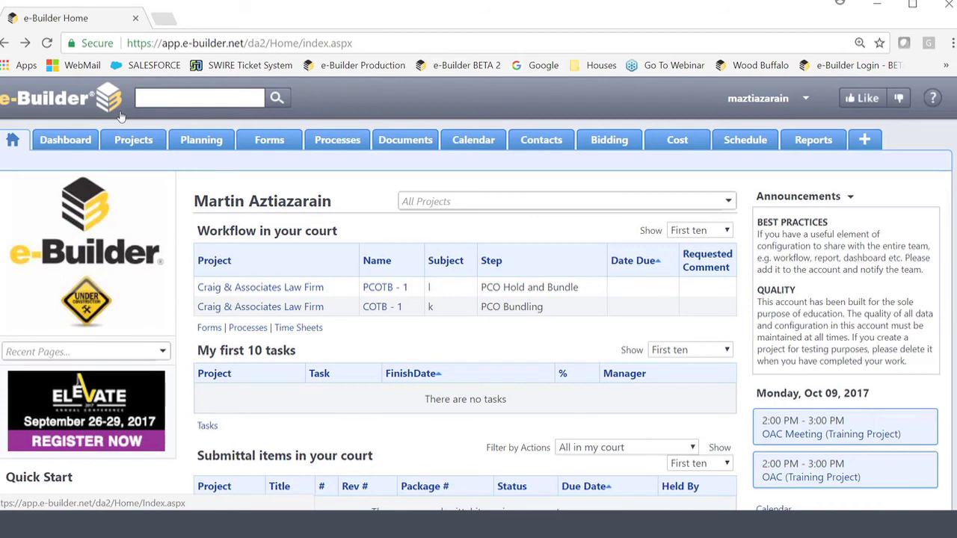
{"action": "left_click", "coordinate": [805, 101]}
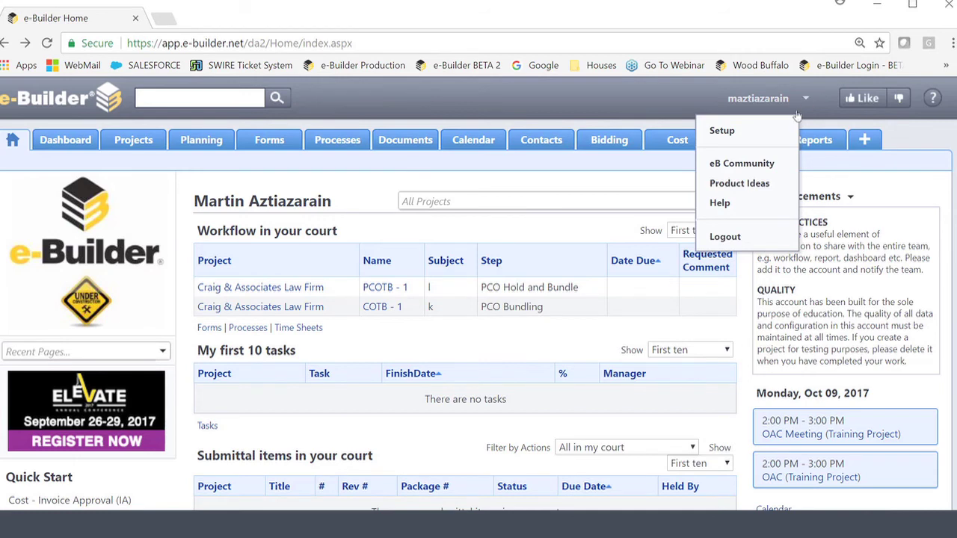
Open Help from the user menu and search the User Guide for 'document'
{"action": "left_click", "coordinate": [721, 205]}
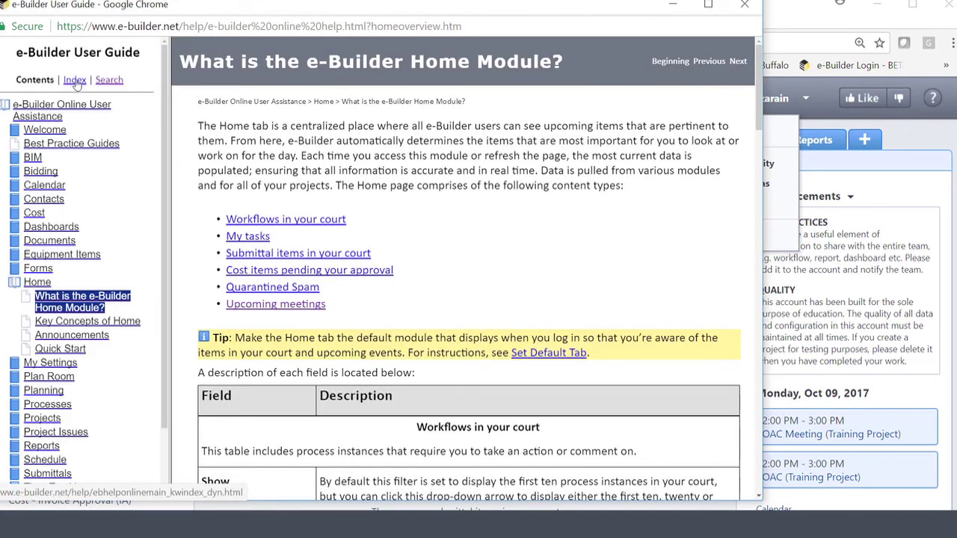
{"action": "left_click", "coordinate": [110, 81]}
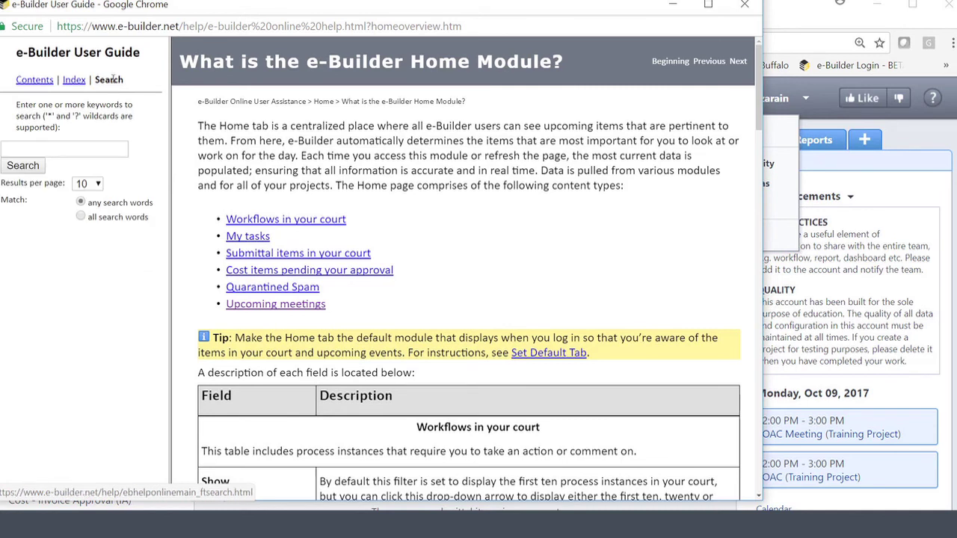
{"action": "left_click", "coordinate": [81, 150]}
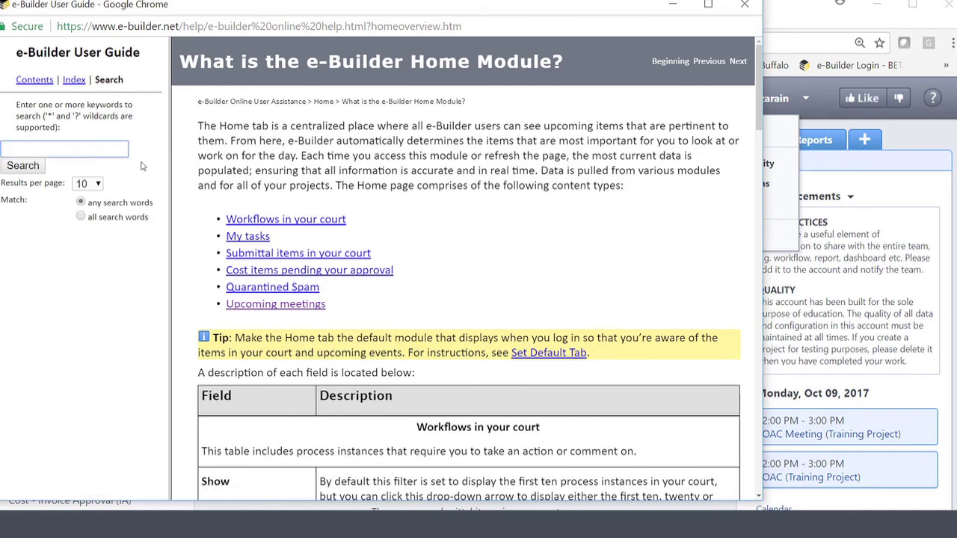
{"action": "type", "text": "document"}
{"action": "left_click", "coordinate": [23, 166]}
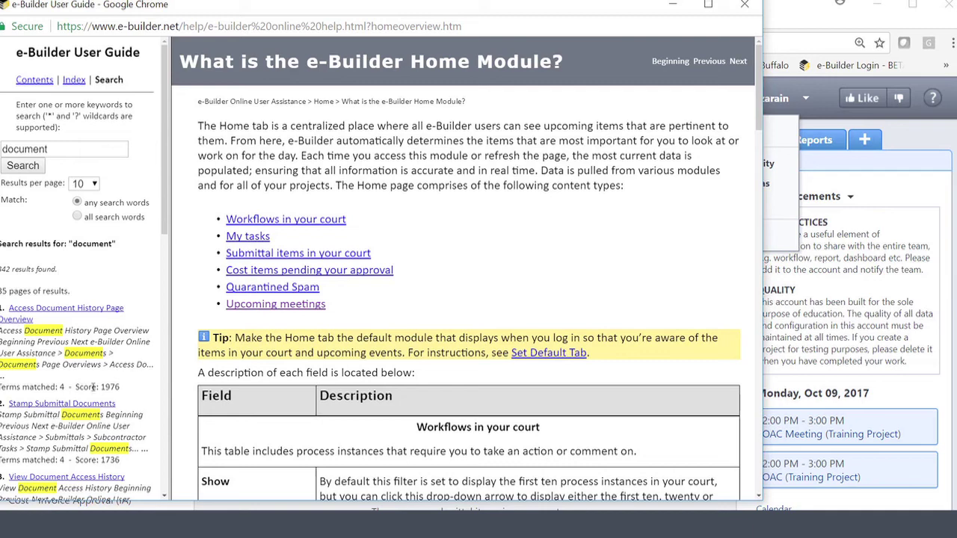
Close the User Guide window and show the user account menu again on Home
{"action": "left_click", "coordinate": [745, 6]}
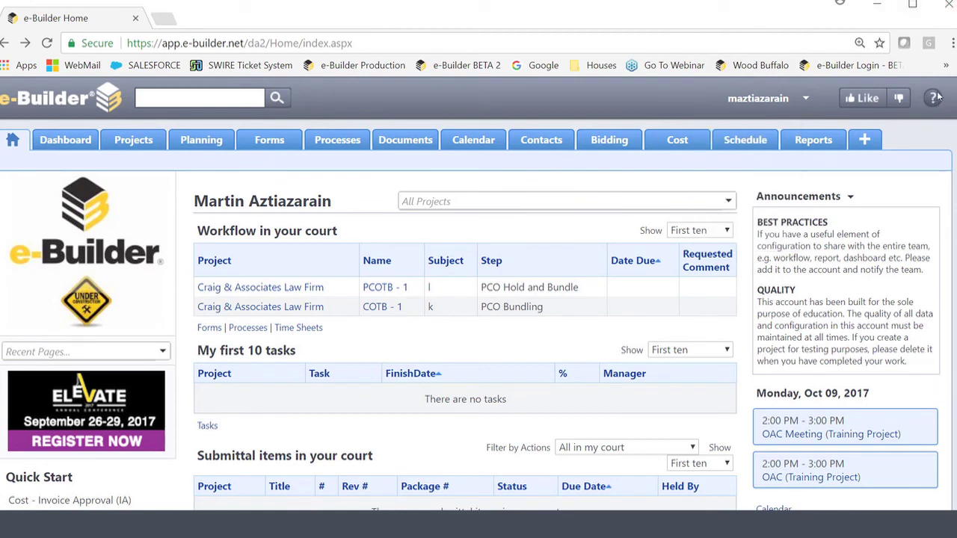
{"action": "left_click", "coordinate": [805, 98]}
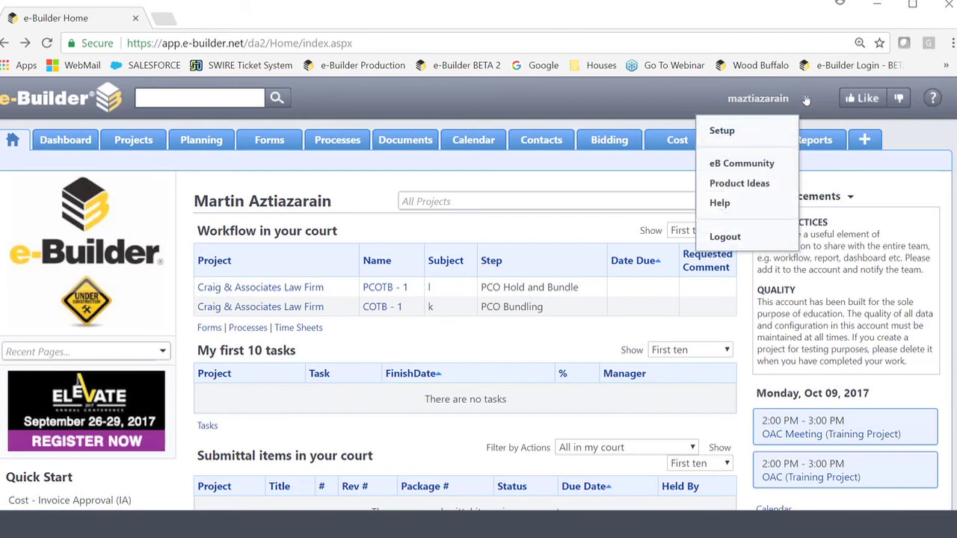